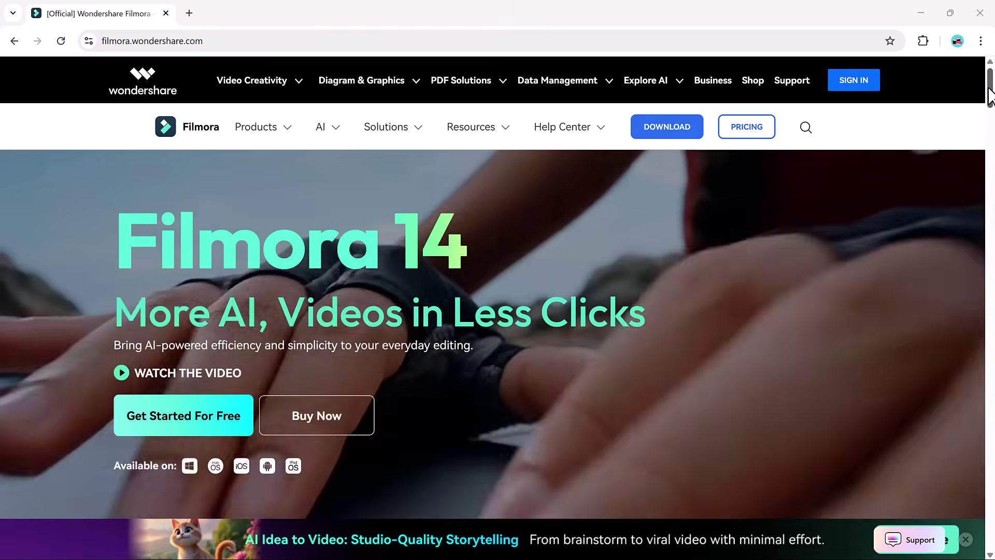
left_click_drag(987, 97, 991, 303)
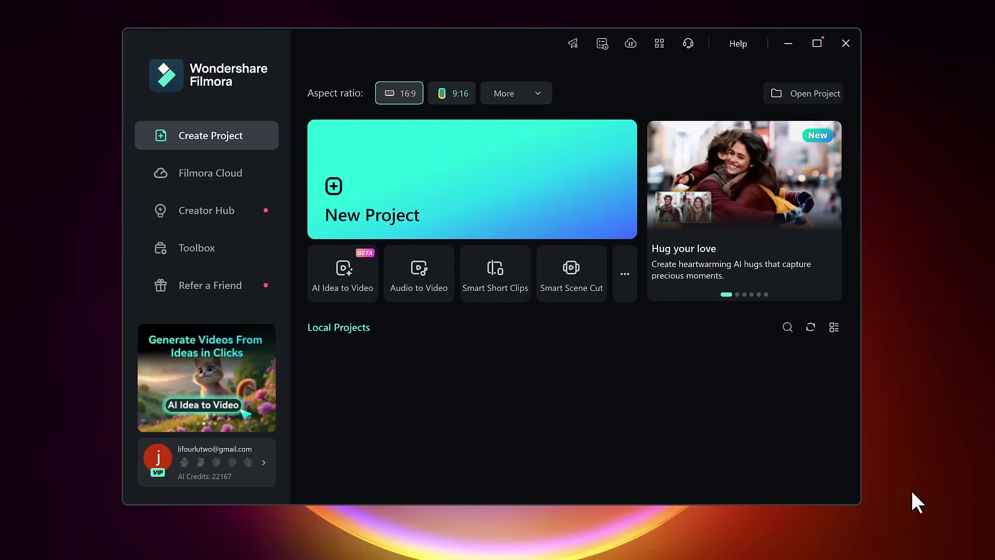
- Browse the AI tools in Filmora's Toolbox and open AI Idea to Video
left_click(231, 257)
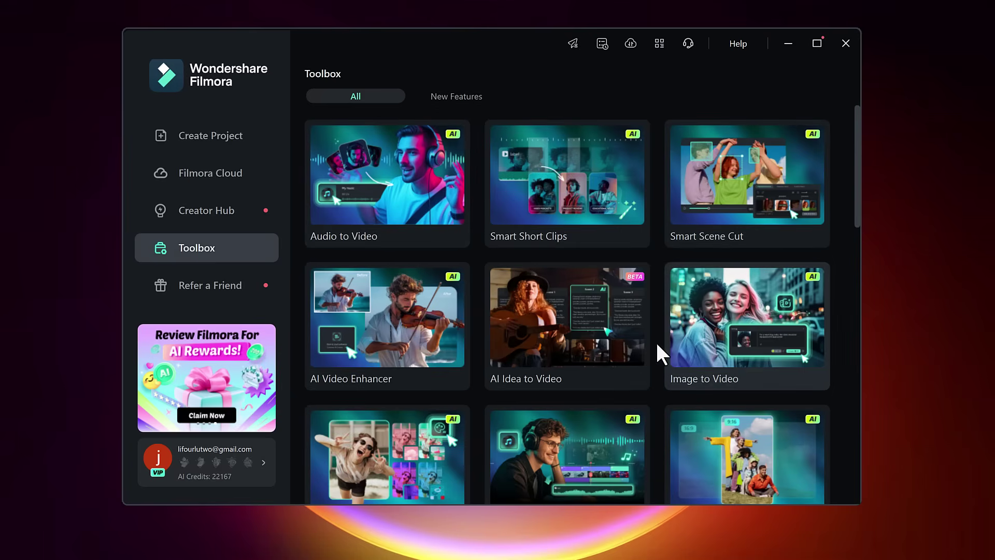
scroll(656, 341, "down", 2)
scroll(655, 343, "down", 5)
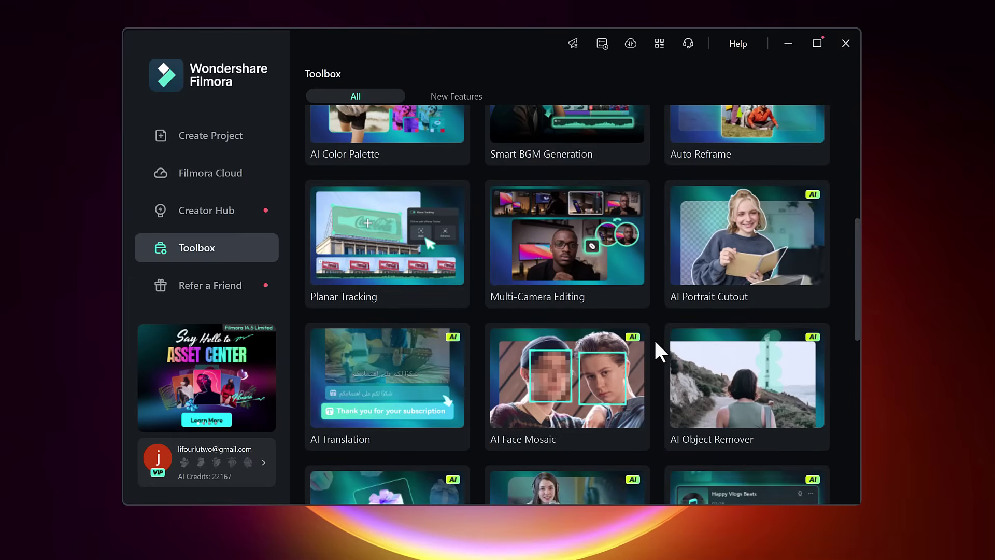
scroll(654, 338, "down", 5)
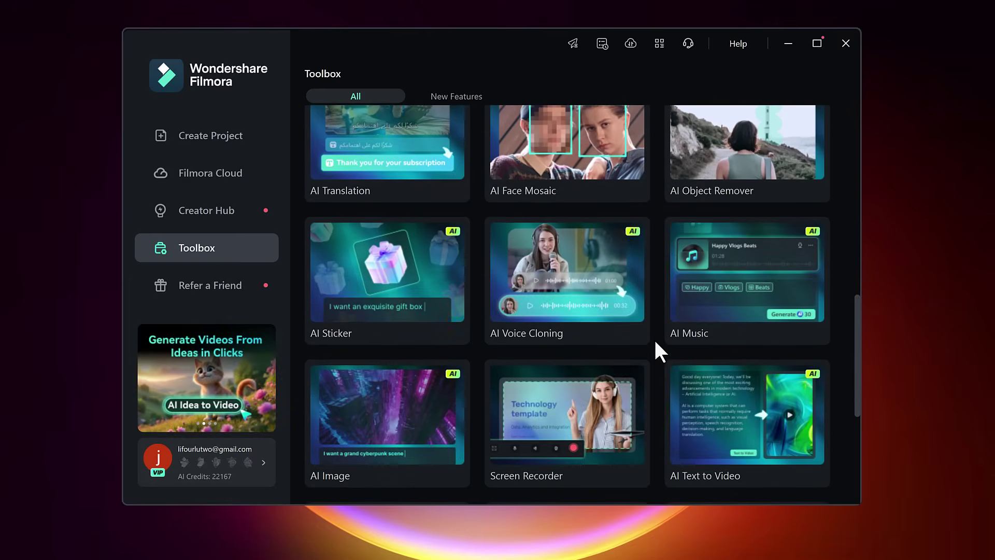
scroll(654, 338, "down", 5)
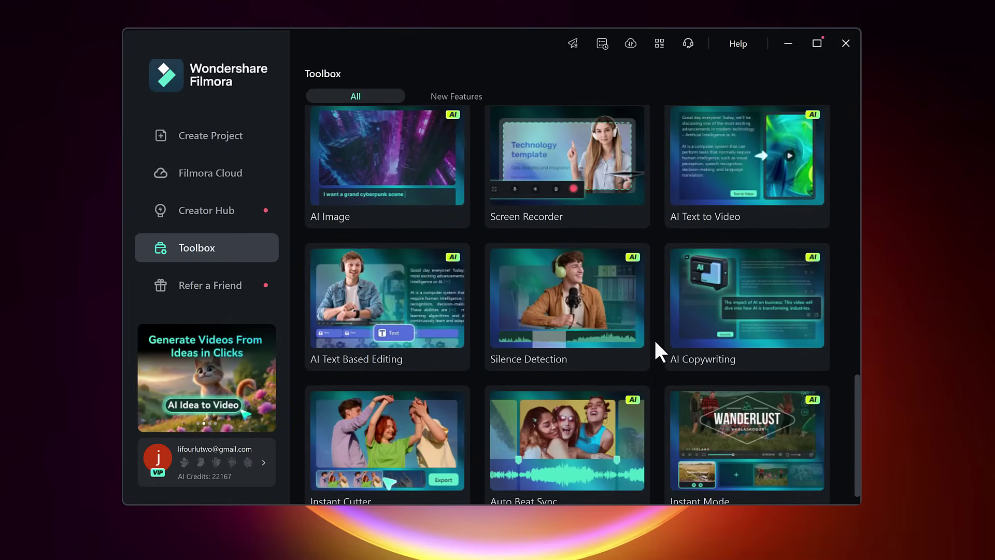
scroll(654, 338, "up", 15)
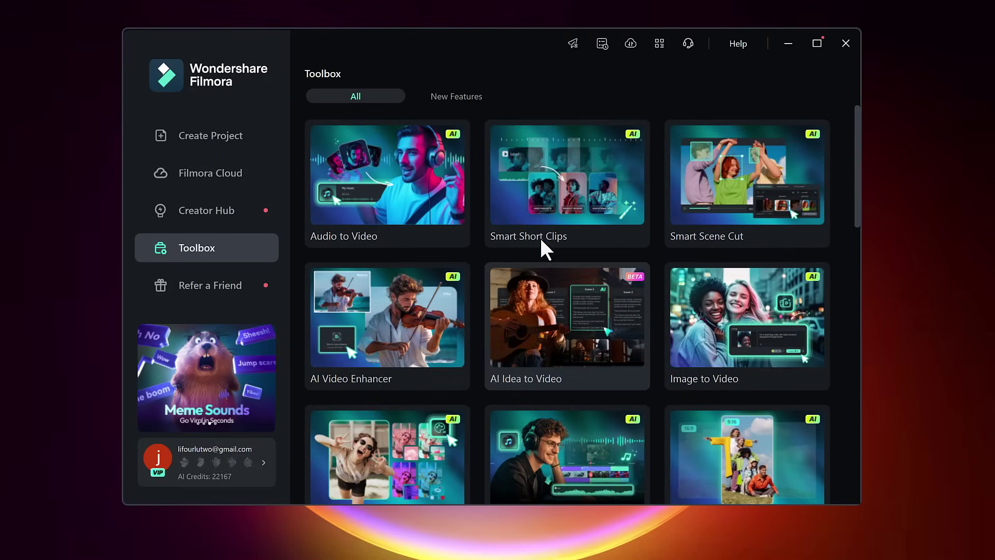
left_click(450, 95)
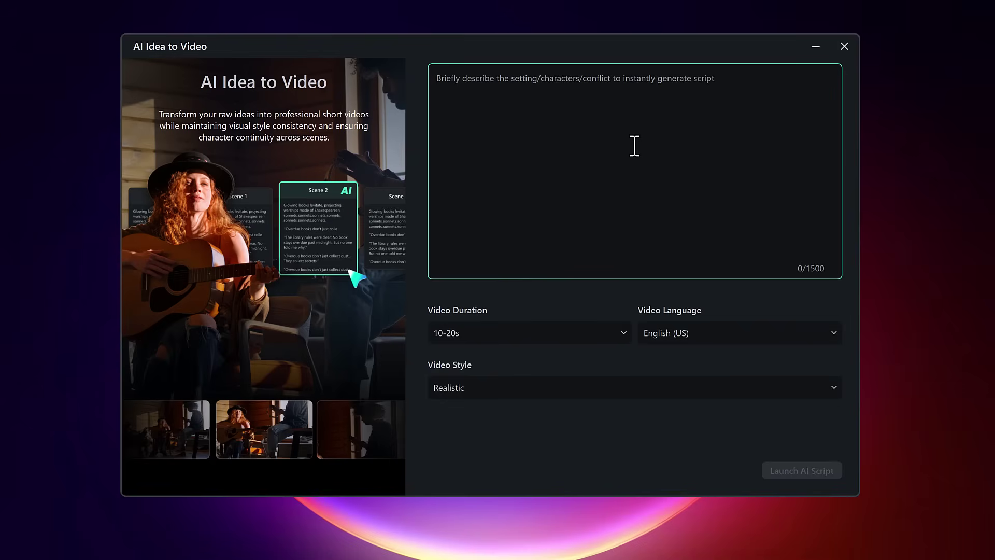
- Enter a story idea: a girl's old attic watch activates a time portal to 3050, and she must return before she's stuck forever
type("A girl finds an old watch in her attic. She wears it and accidentally activates a time portal. She ends up in the year 3050 surrounded by flying cars and AI beings. She must find the way back before she’s stuck forever.")
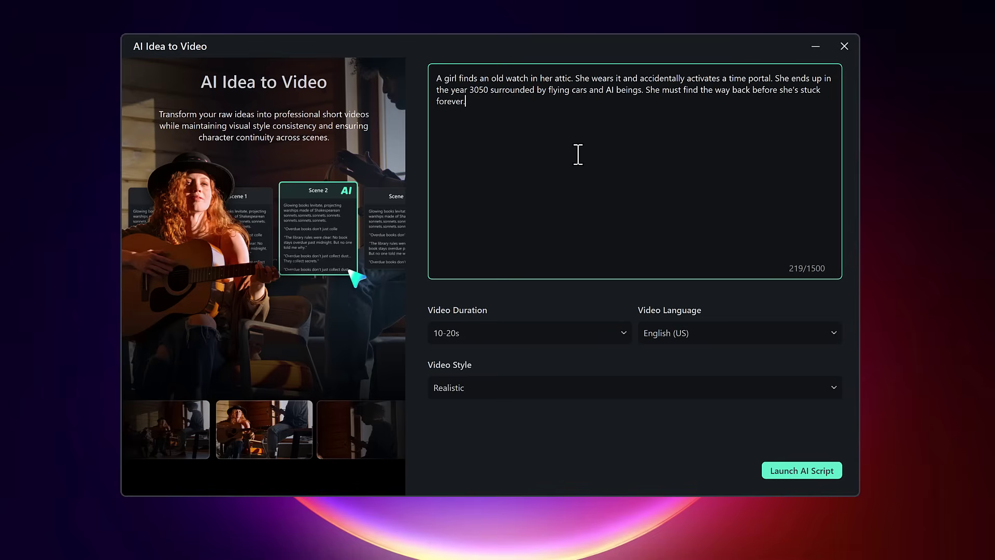
- Set the video duration to 20-30s, language to English (US) and style to Realistic, and generate the AI script
left_click(613, 332)
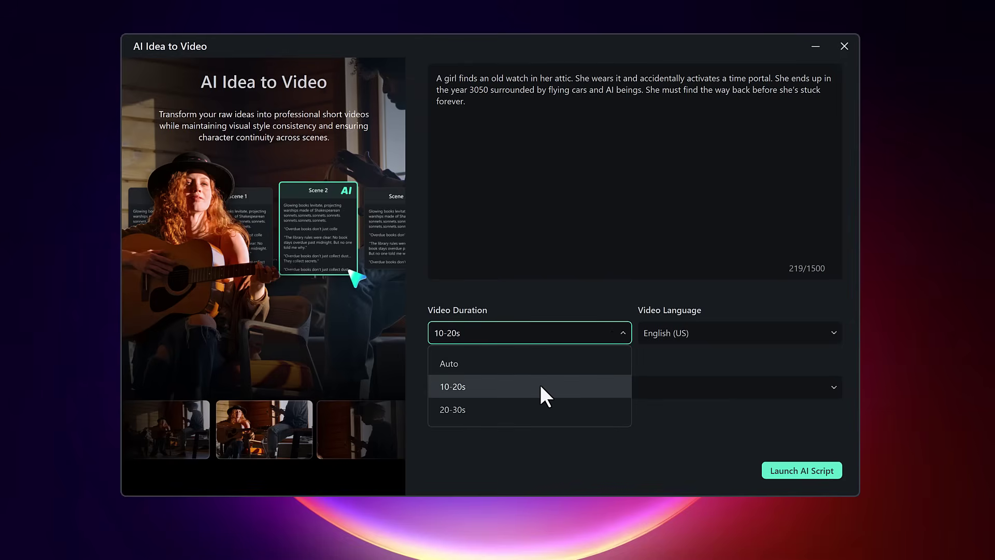
left_click(530, 410)
left_click(682, 333)
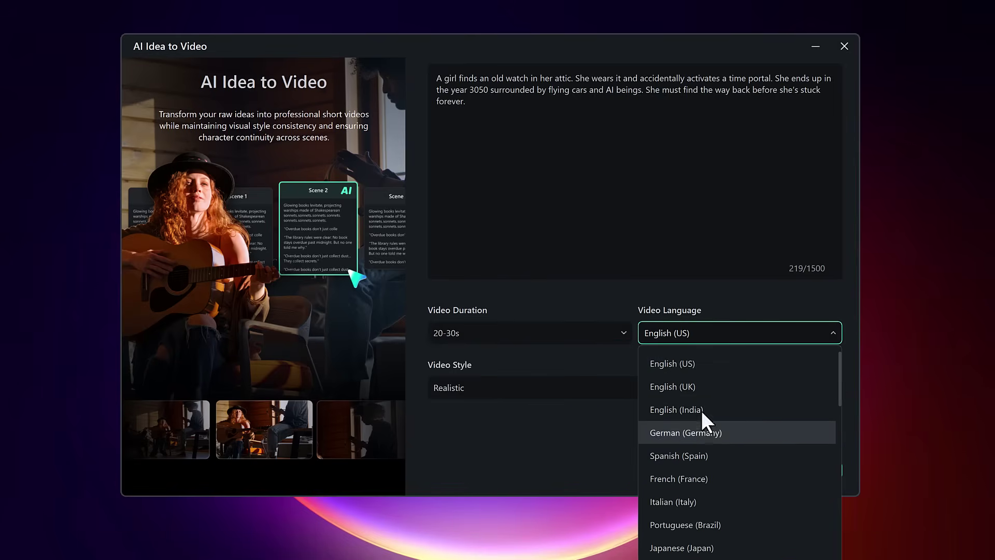
left_click(701, 365)
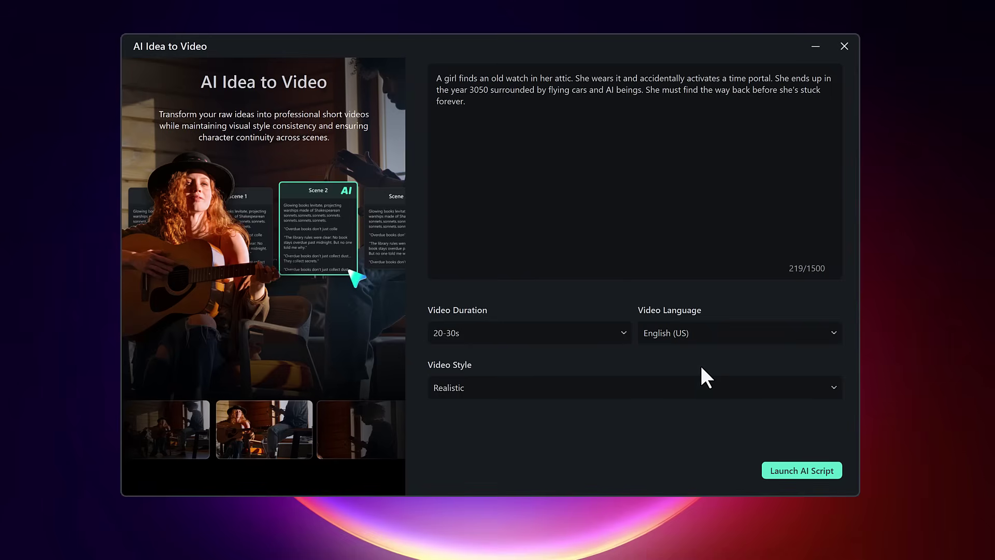
left_click(642, 393)
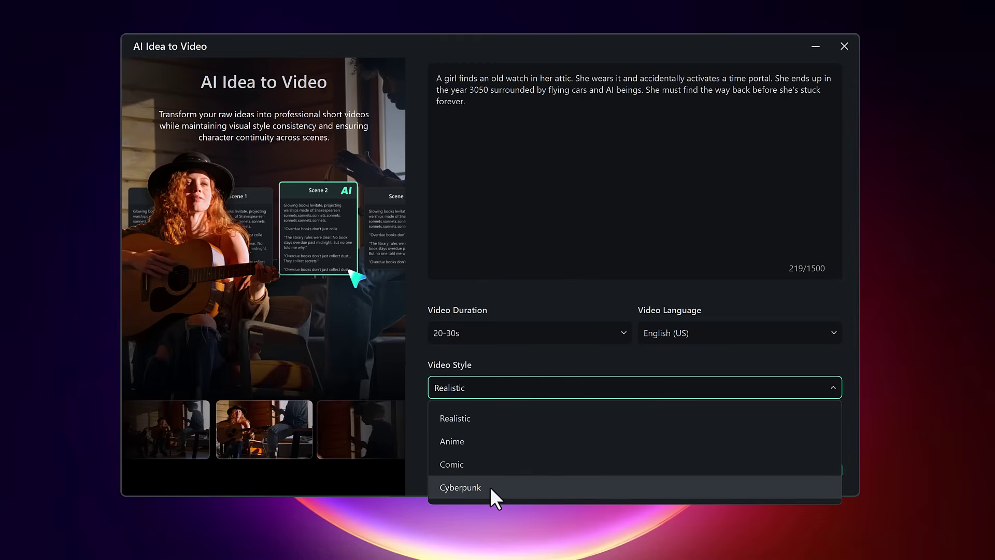
left_click(574, 415)
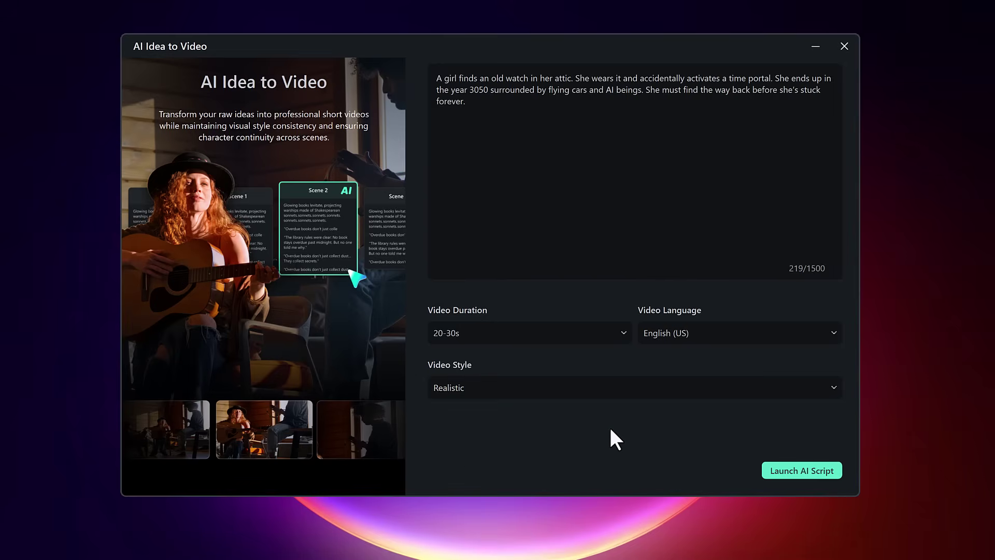
left_click(765, 471)
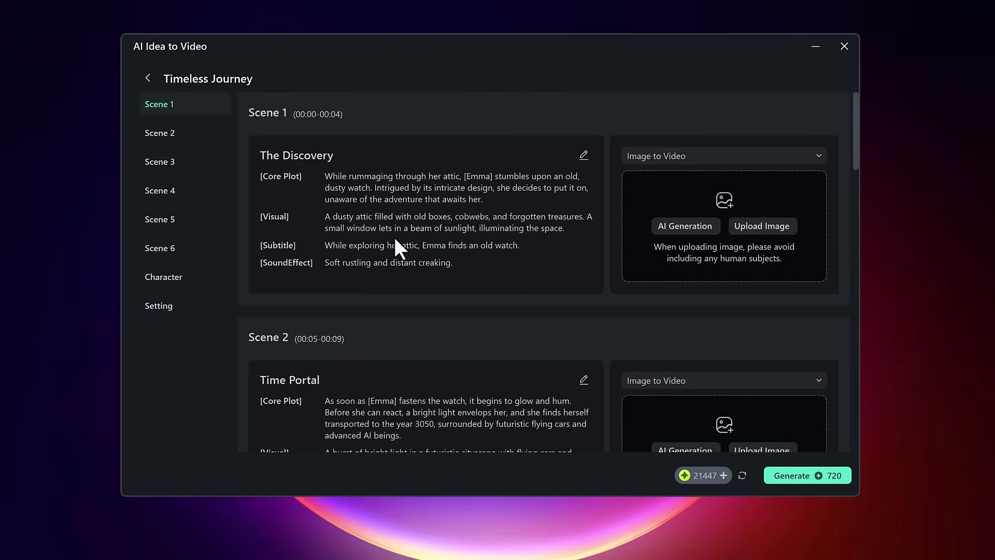
- Read through the generated script's scenes, including plot, visual, subtitle and sound effect, and the character description
scroll(394, 237, "down", 3)
scroll(395, 238, "down", 6)
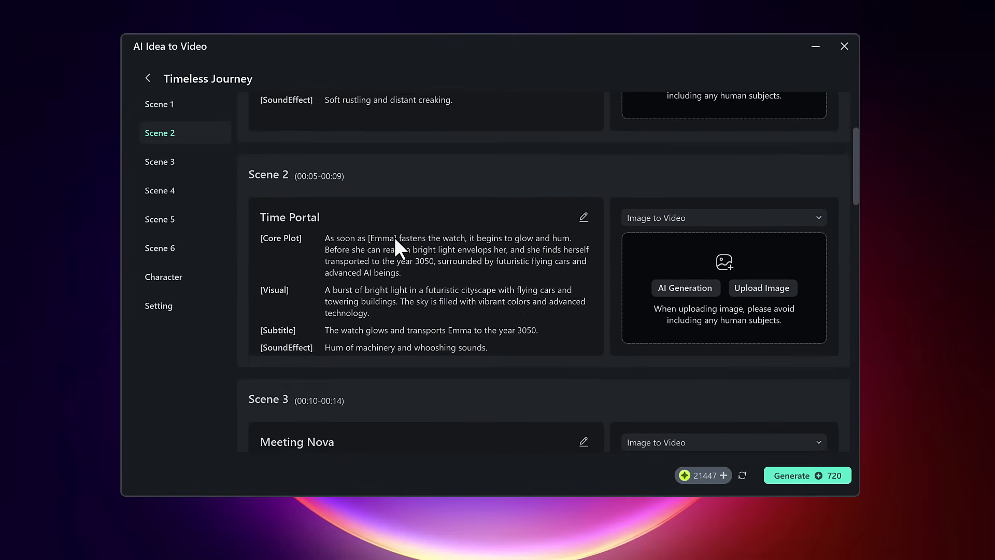
scroll(394, 237, "down", 5)
scroll(395, 248, "down", 8)
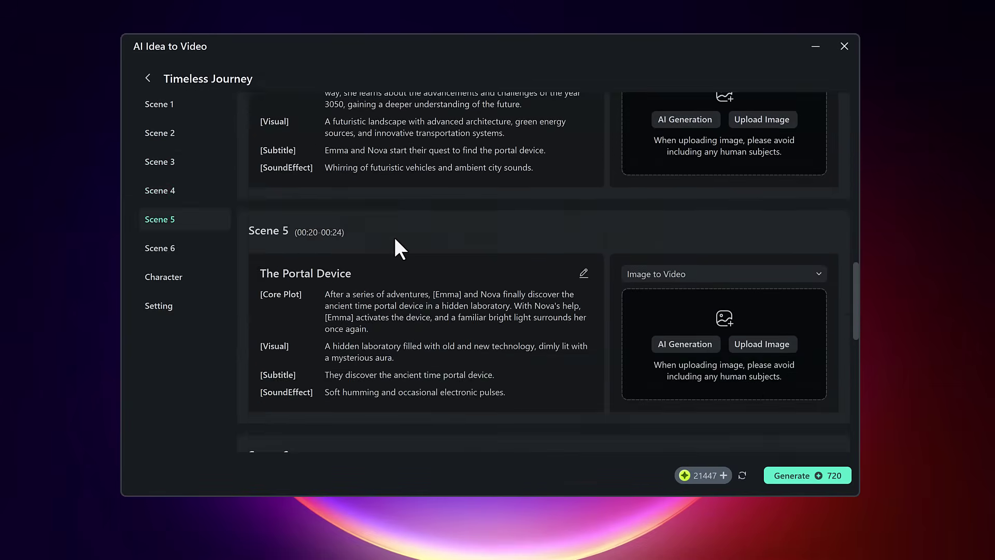
scroll(393, 235, "down", 3)
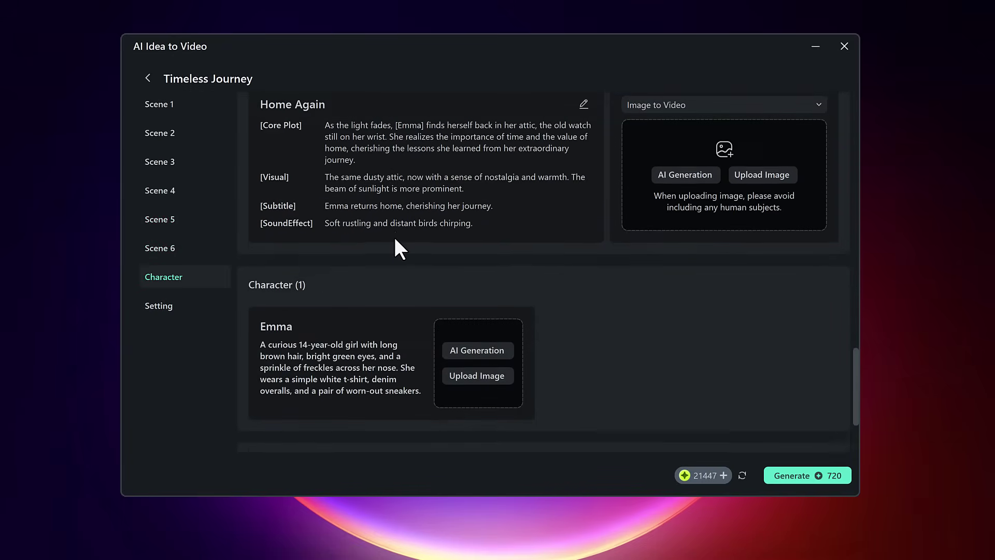
scroll(394, 235, "up", 1)
scroll(394, 237, "up", 10)
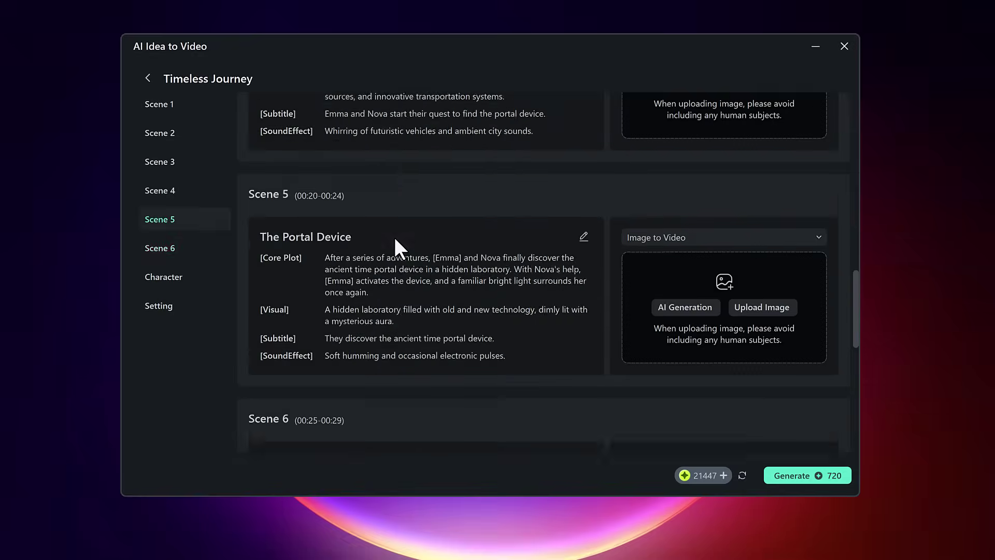
scroll(393, 237, "up", 15)
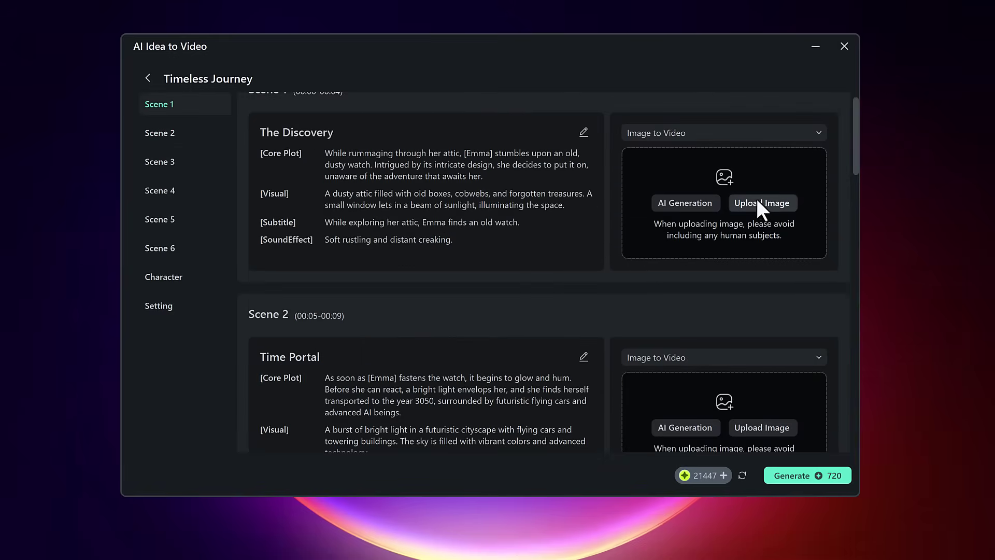
- Generate AI images for all scenes at once, using the existing scene descriptions
left_click(679, 202)
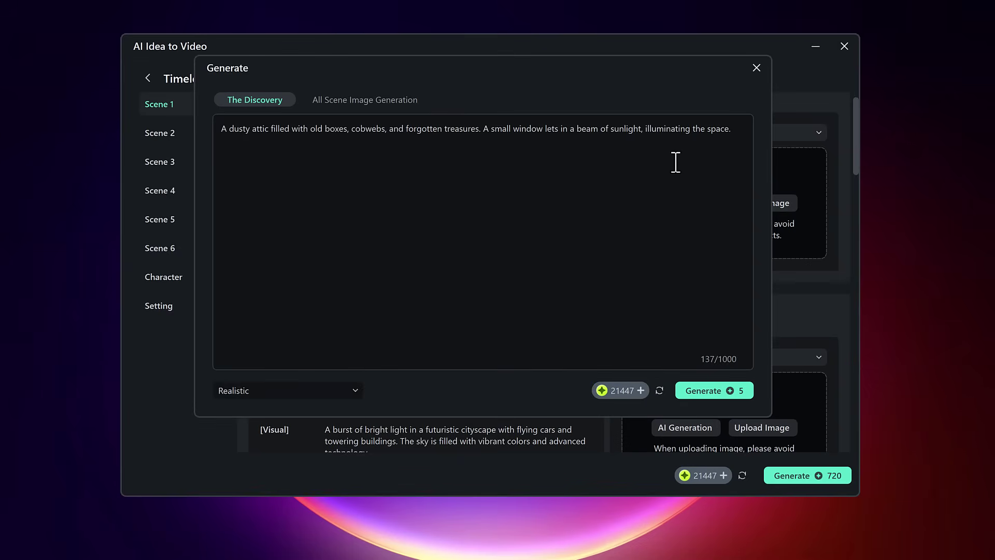
left_click(406, 101)
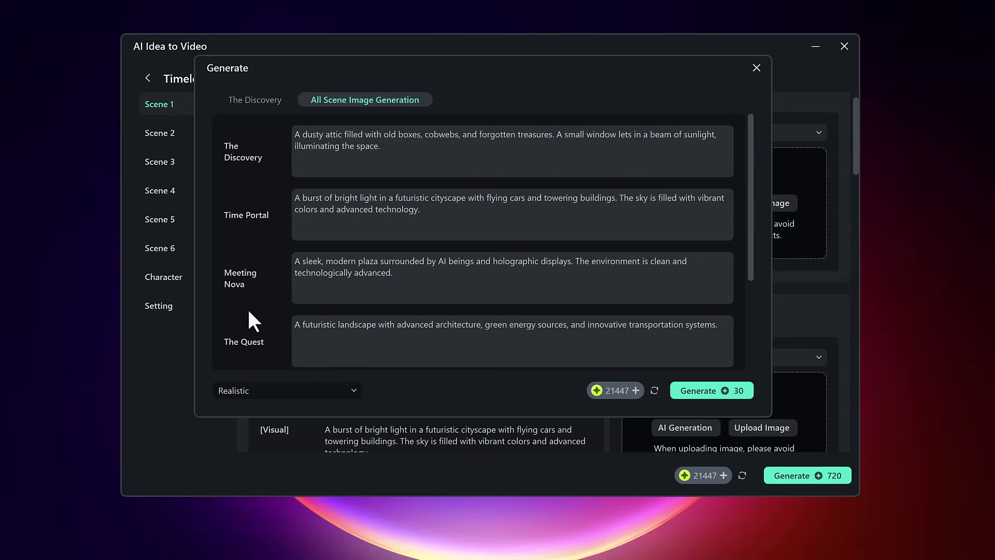
scroll(248, 311, "down", 3)
scroll(275, 303, "down", 1)
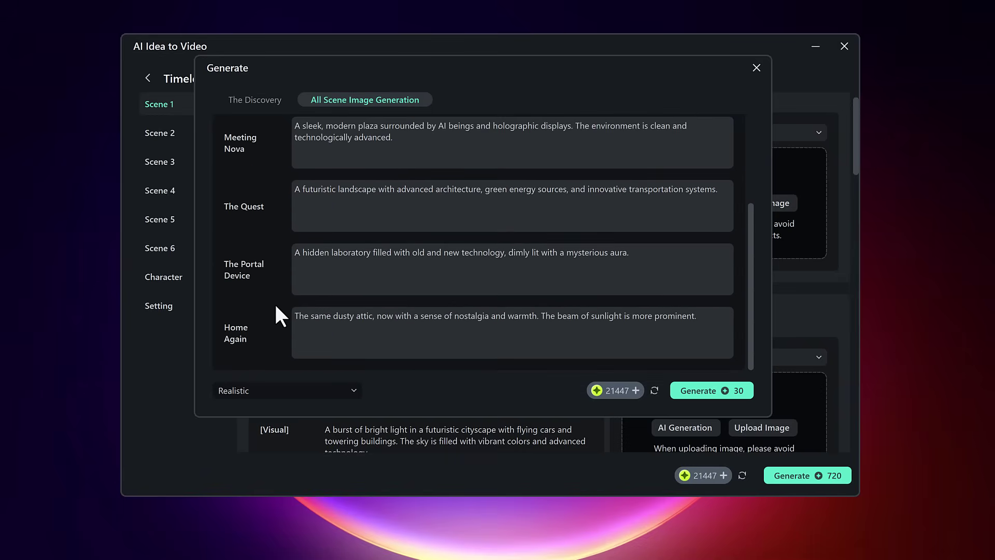
left_click(708, 390)
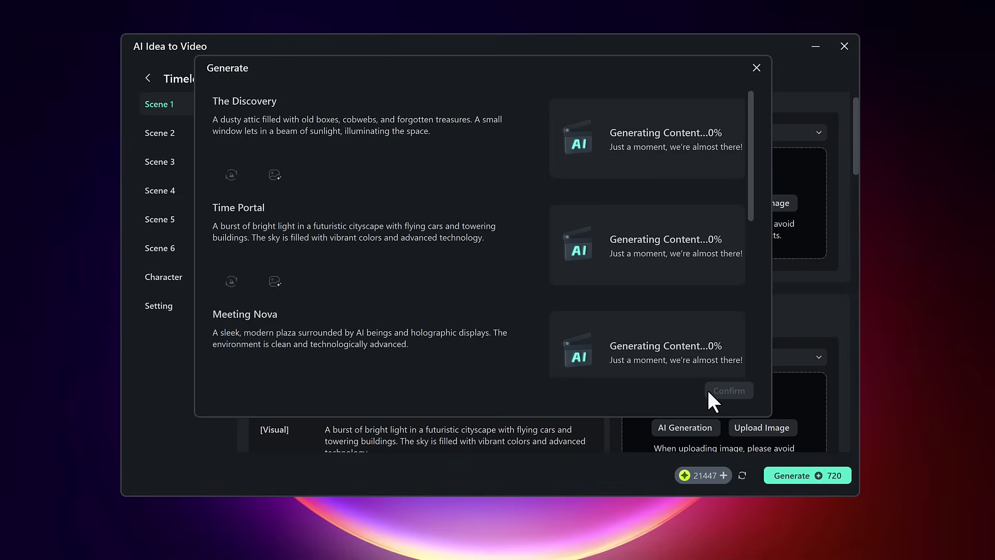
- Assign the first generated image to Scene 1, The Discovery, and the second generated image to Scene 2, Time Portal
left_click(616, 150)
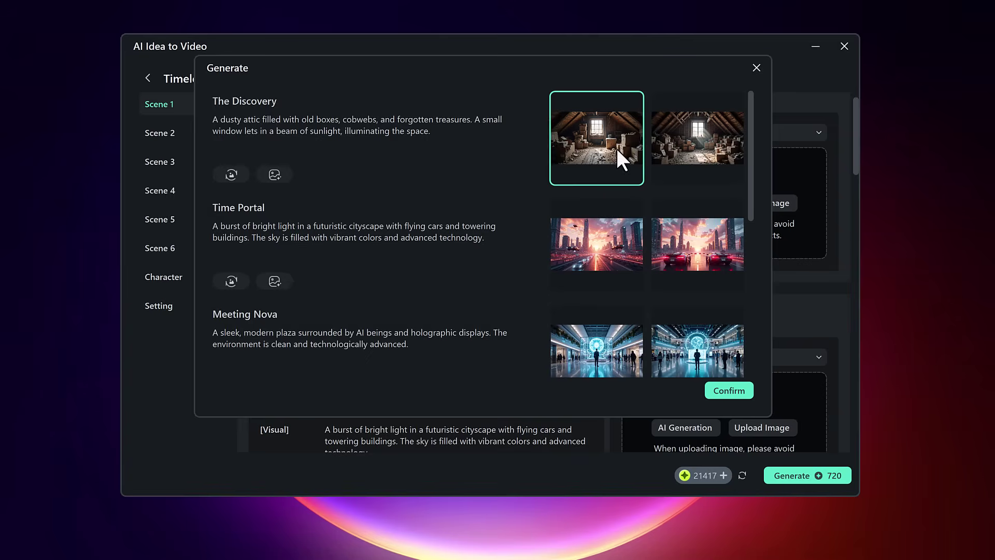
left_click(727, 389)
left_click(705, 388)
left_click(704, 273)
left_click(720, 389)
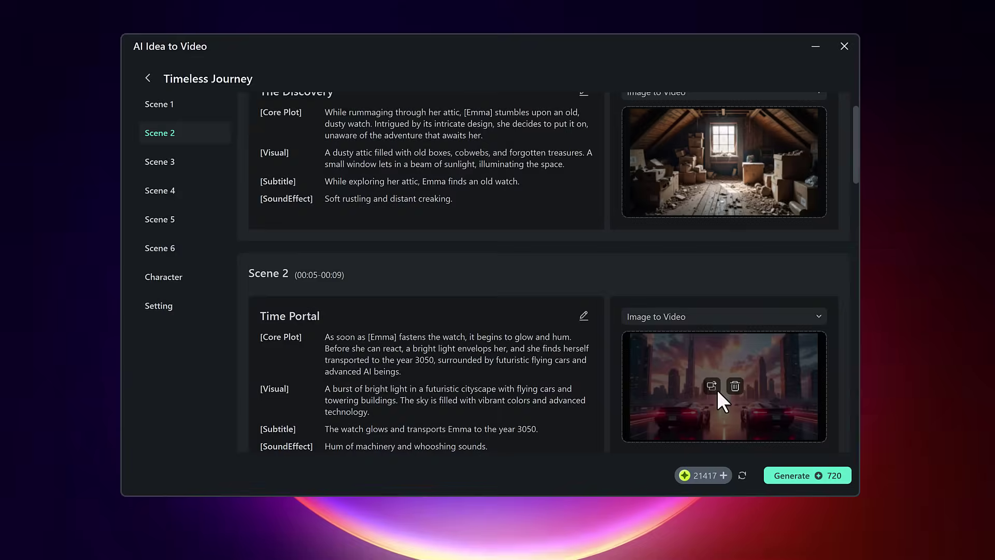
- Assign the second generated image to both Scene 3, Meeting Nova, and Scene 4, The Quest
scroll(717, 390, "down", 5)
left_click(698, 255)
left_click(718, 372)
left_click(711, 391)
scroll(766, 396, "down", 1)
scroll(760, 382, "down", 1)
left_click(700, 362)
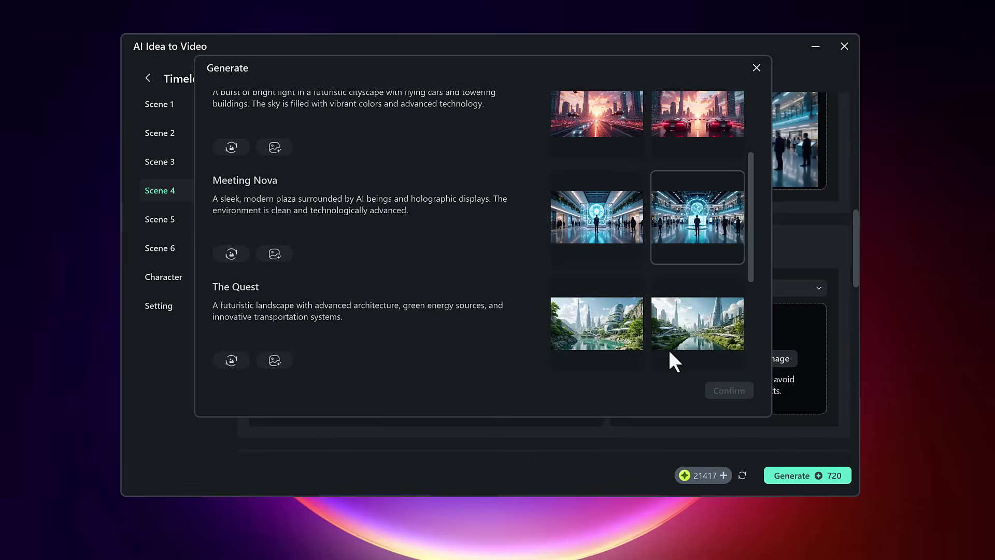
scroll(674, 360, "down", 1)
left_click(690, 275)
left_click(729, 391)
- Assign the first generated image to both Scene 5, The Portal Device, and Scene 6, Home Again
scroll(726, 391, "down", 3)
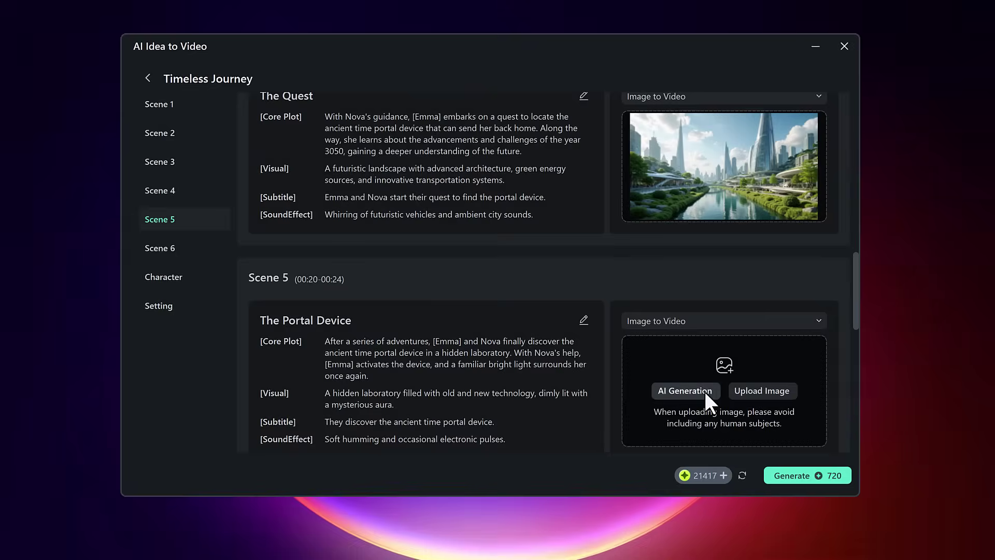
left_click(705, 391)
scroll(644, 317, "down", 5)
left_click(593, 228)
left_click(726, 392)
left_click(710, 406)
scroll(635, 318, "down", 5)
left_click(613, 331)
left_click(729, 390)
- Generate AI images of the girl character from her existing description and assign the first one to her
scroll(691, 364, "down", 5)
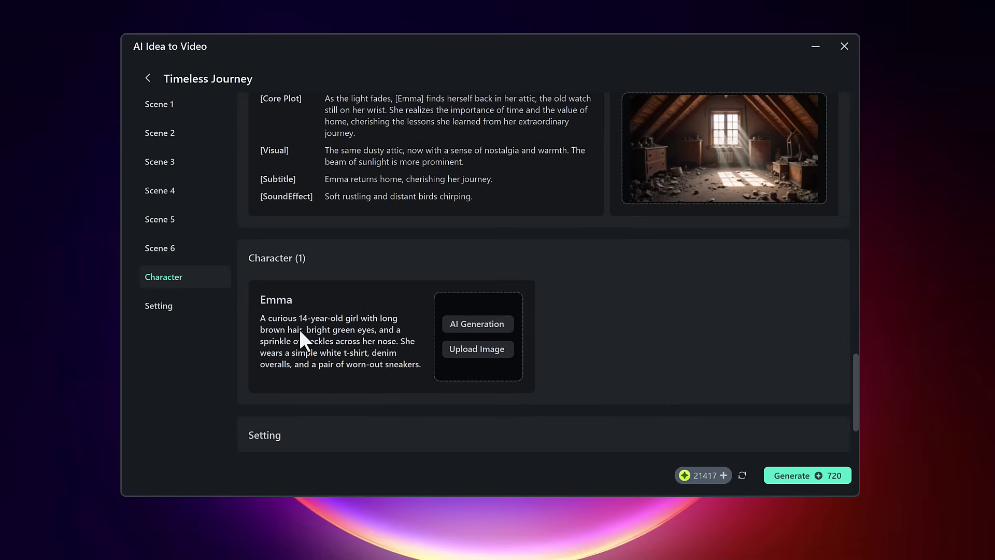
left_click(198, 284)
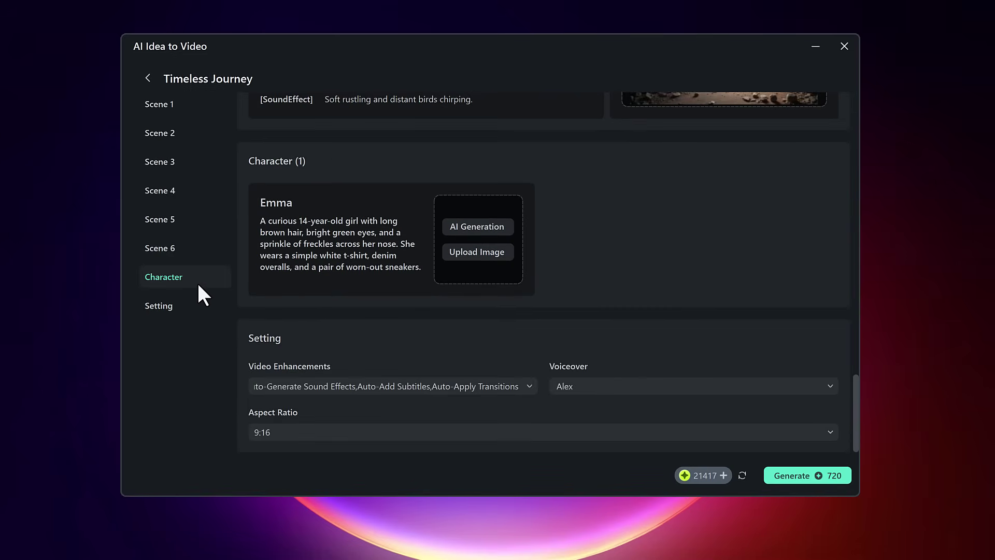
left_click(474, 226)
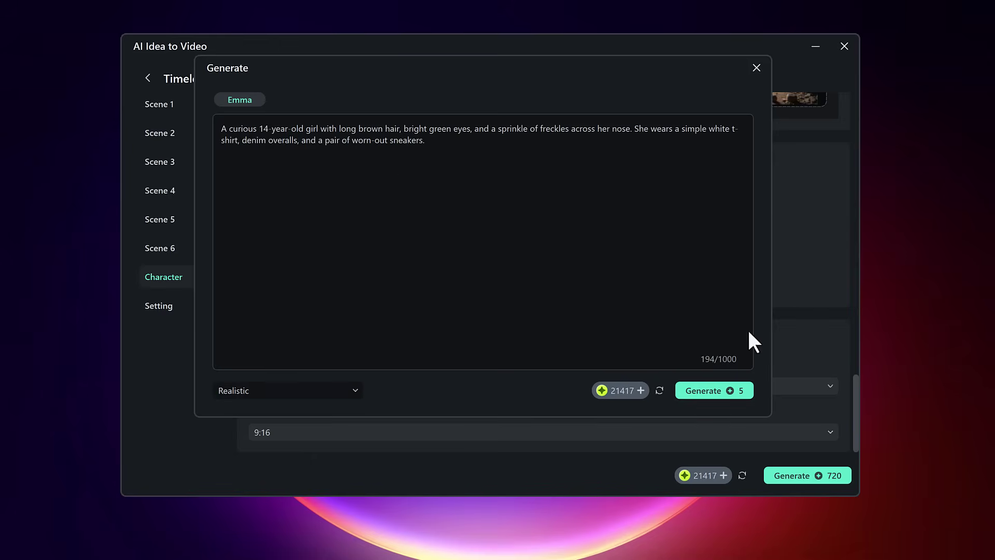
left_click(717, 393)
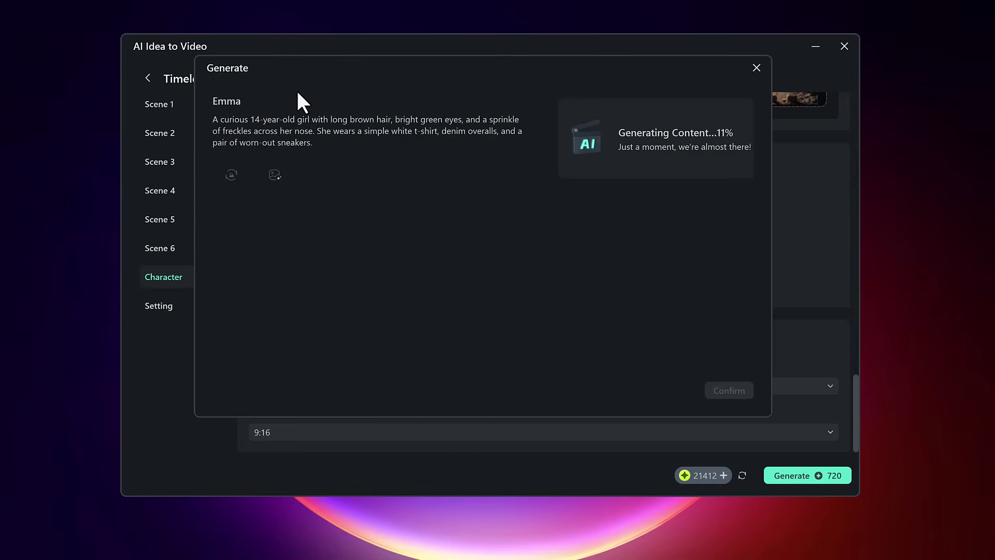
left_click(619, 140)
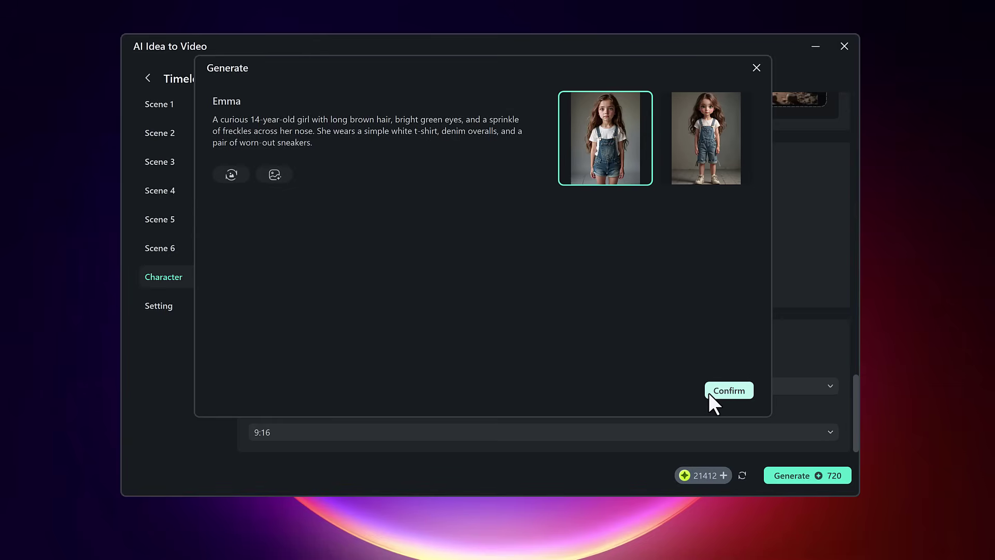
left_click(722, 394)
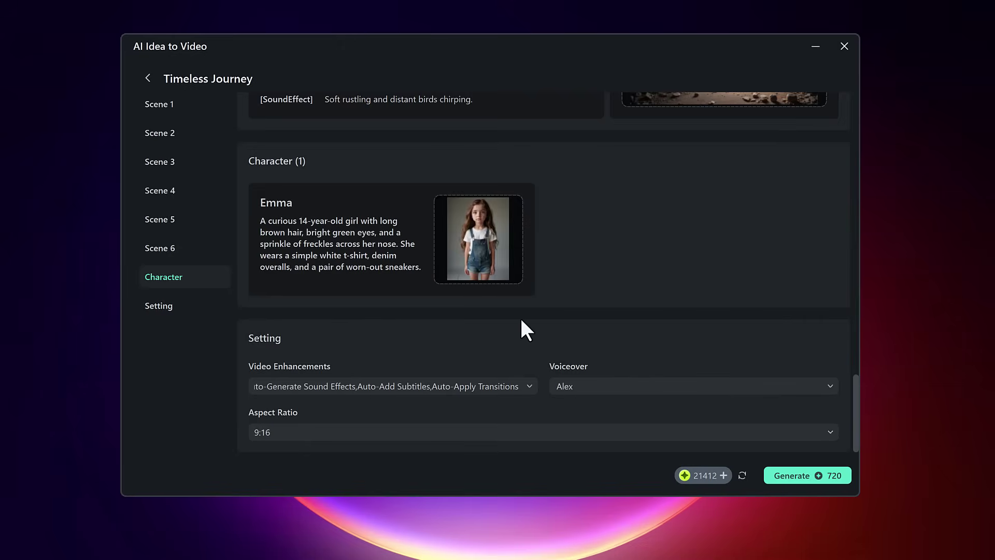
- Review the video enhancements, preview a voiceover and keep Alex, and set the aspect ratio to 16:9
left_click(502, 387)
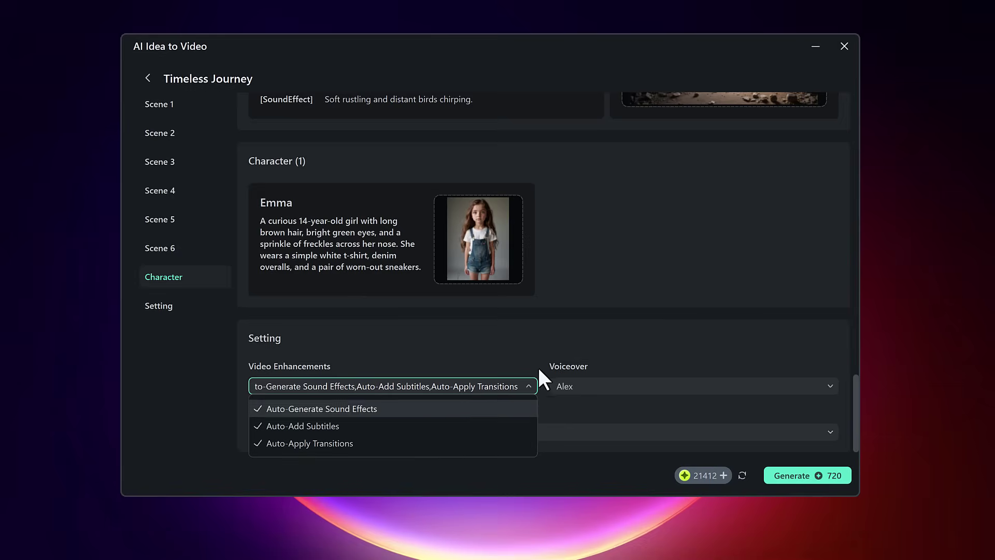
left_click(603, 385)
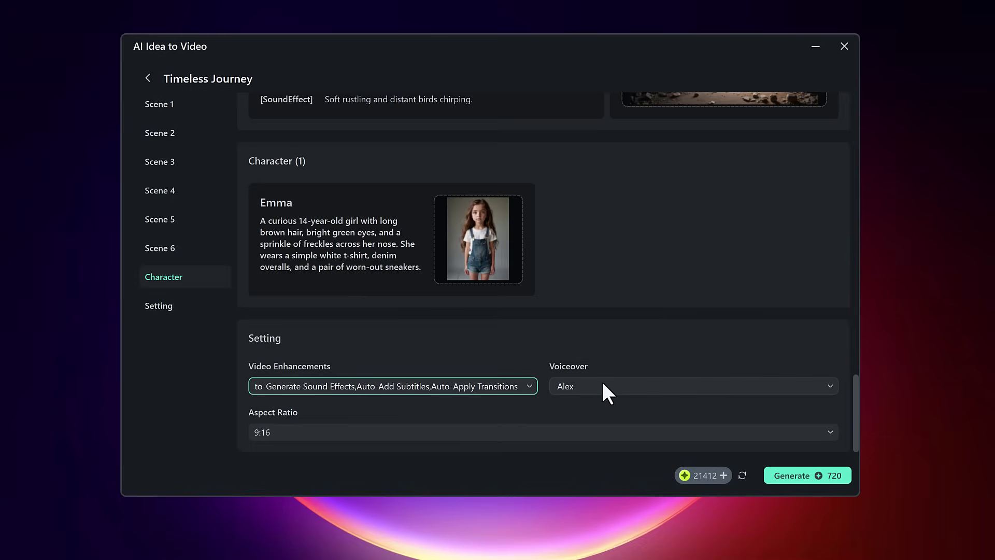
left_click(718, 389)
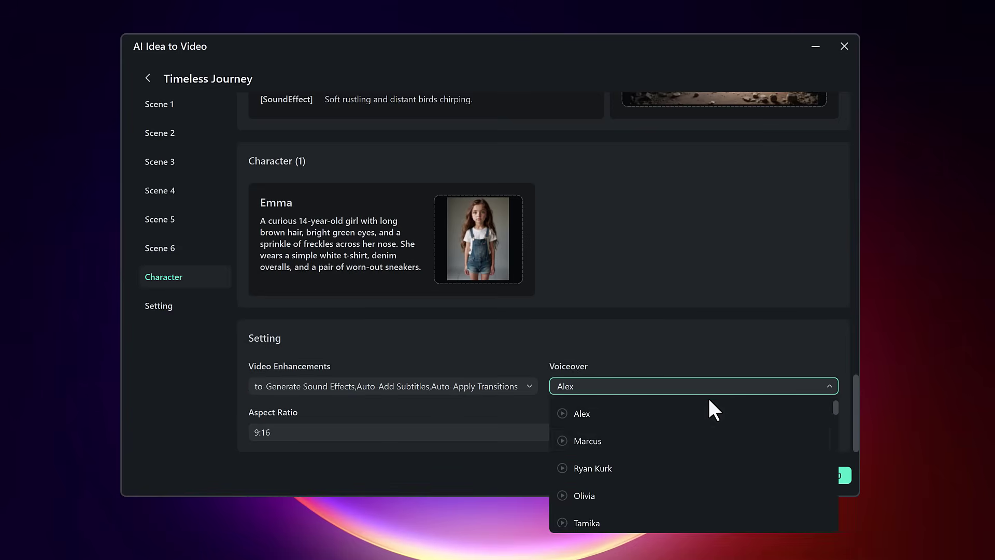
left_click(562, 413)
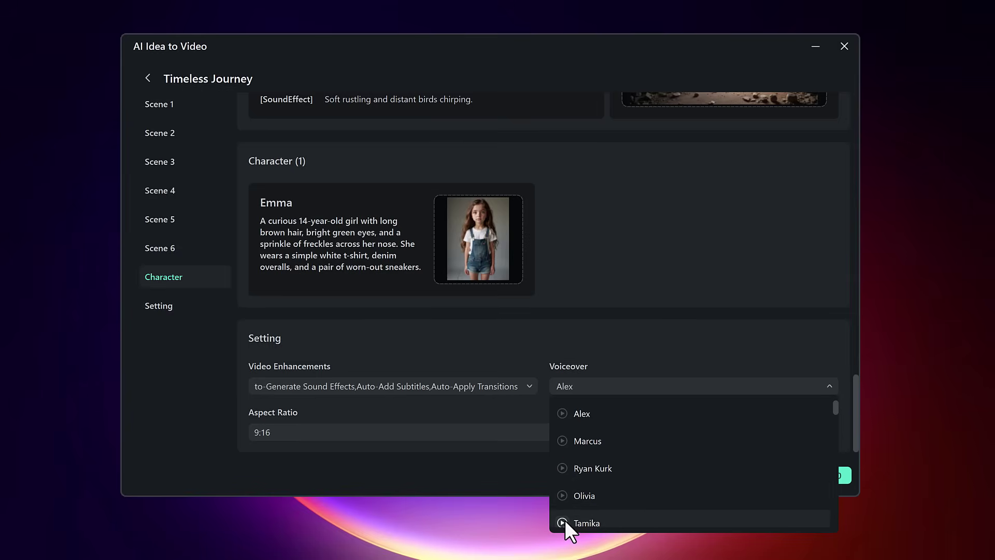
left_click(608, 414)
left_click(563, 436)
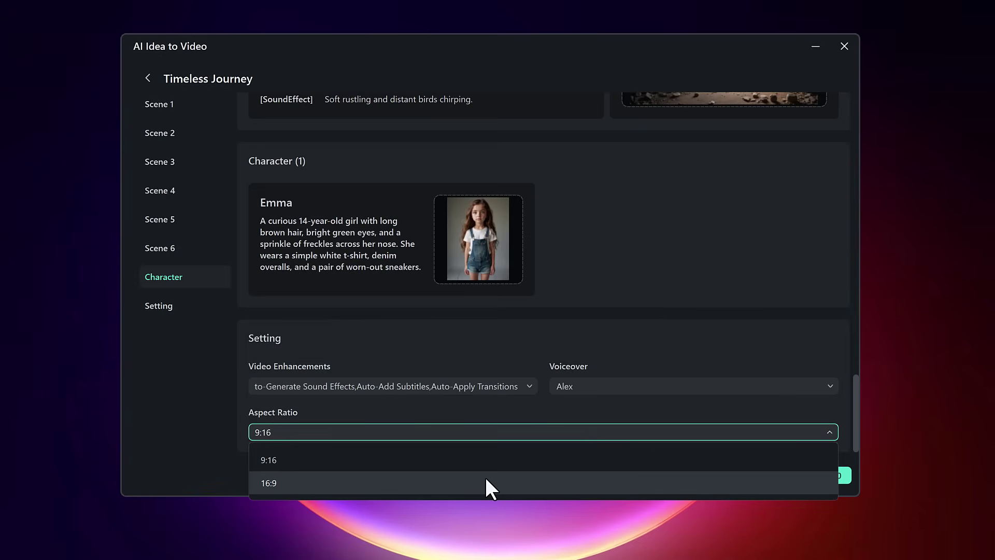
left_click(486, 479)
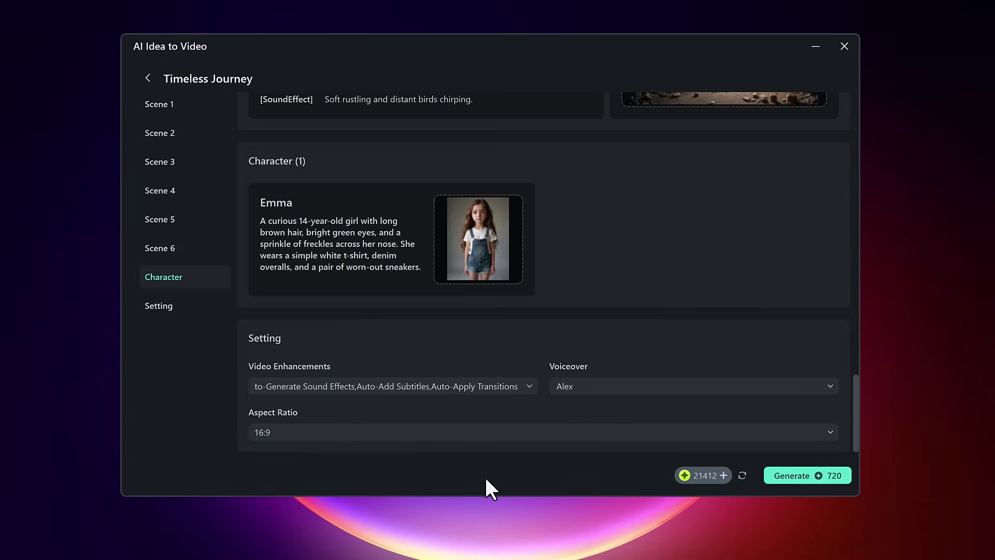
- Generate the video from the finished storyboard and play back the result almost to its end
left_click(801, 477)
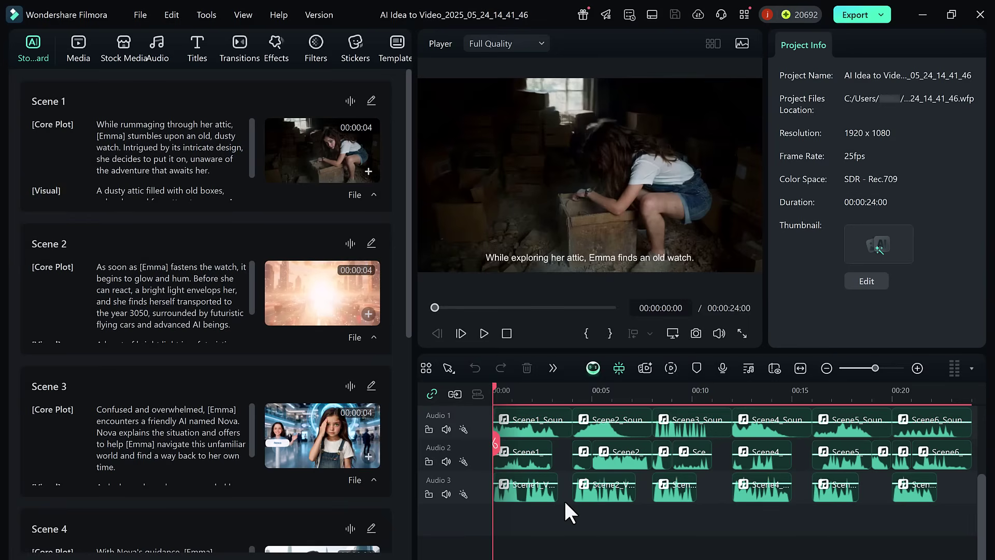
left_click(484, 332)
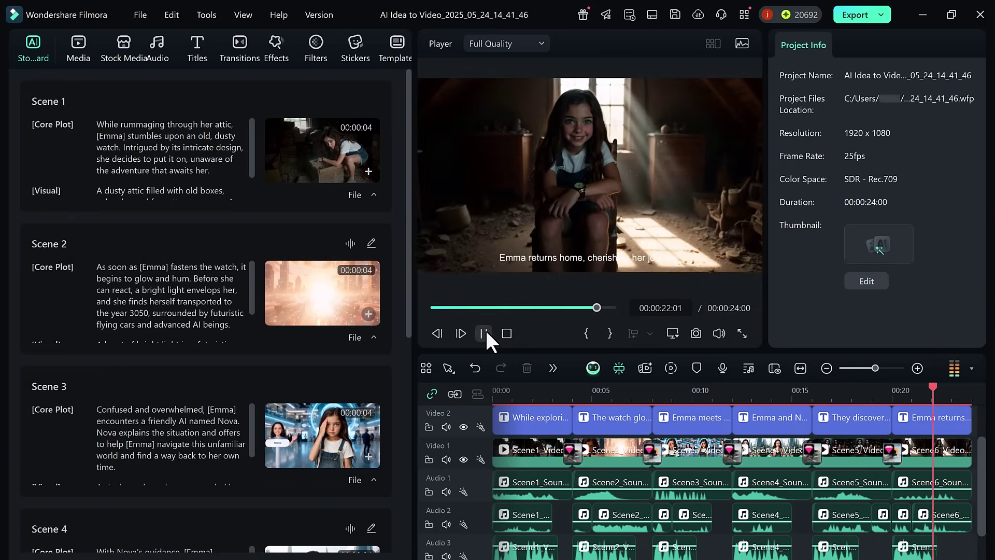
left_click(482, 331)
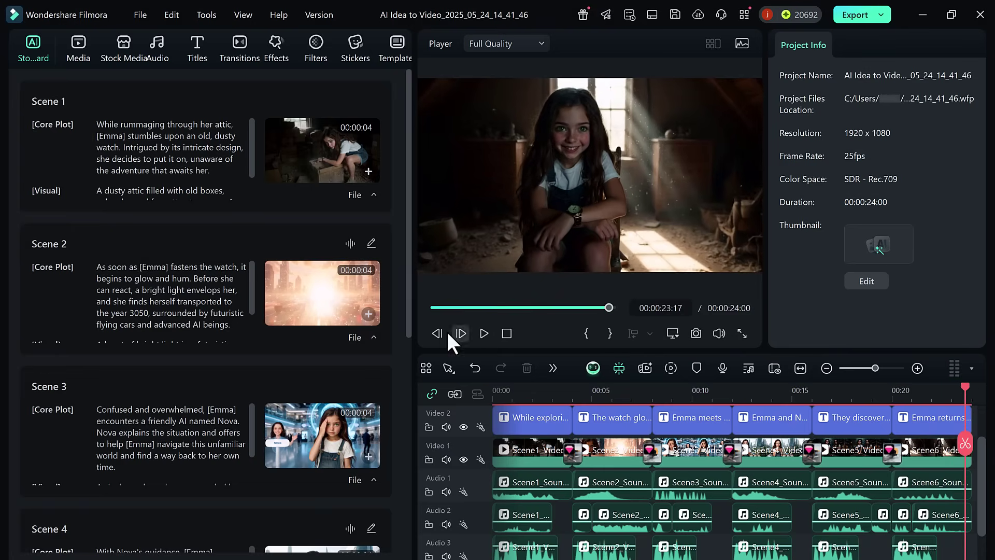
- Open Scene 1 for editing, look over its plot, image, style and voiceover options, and cancel without regenerating
mouse_move(356, 163)
left_click(370, 101)
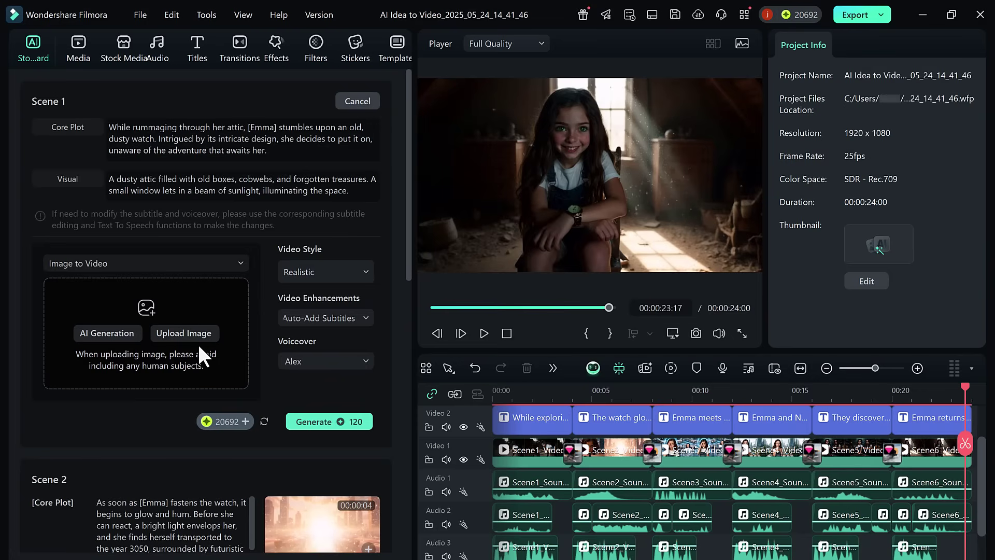
scroll(198, 344, "down", 2)
scroll(197, 343, "up", 2)
left_click(357, 101)
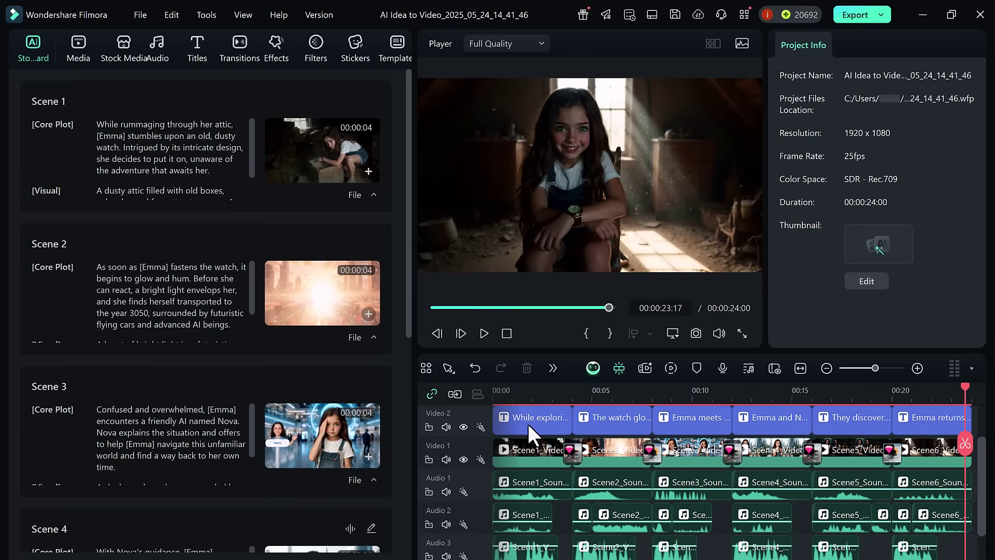
- Scrub the timeline to about 2 seconds and style all six subtitle clips with the black lettering preset with a thick white outline
scroll(527, 424, "up", 1)
left_click(517, 388)
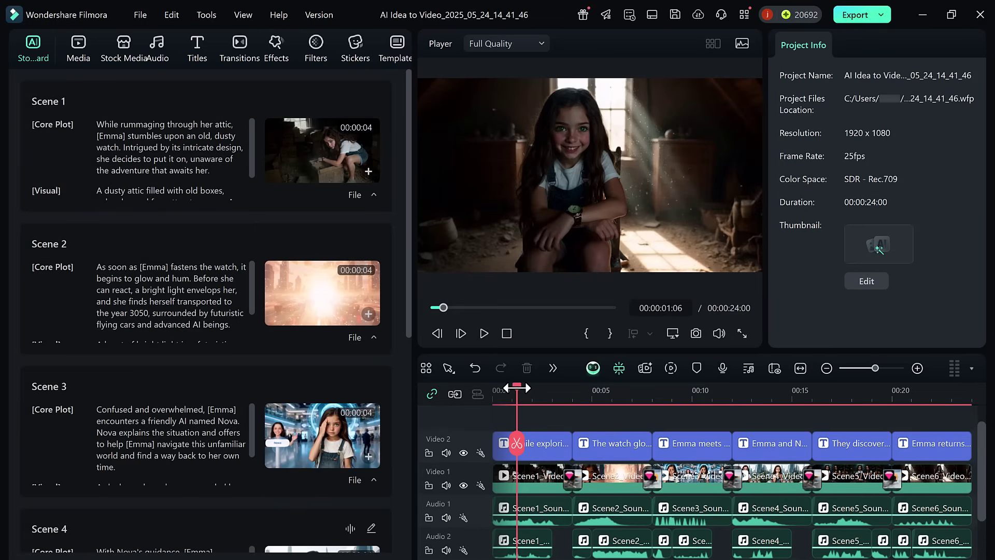
left_click_drag(516, 388, 848, 388)
left_click_drag(776, 400, 539, 410)
left_click(539, 443)
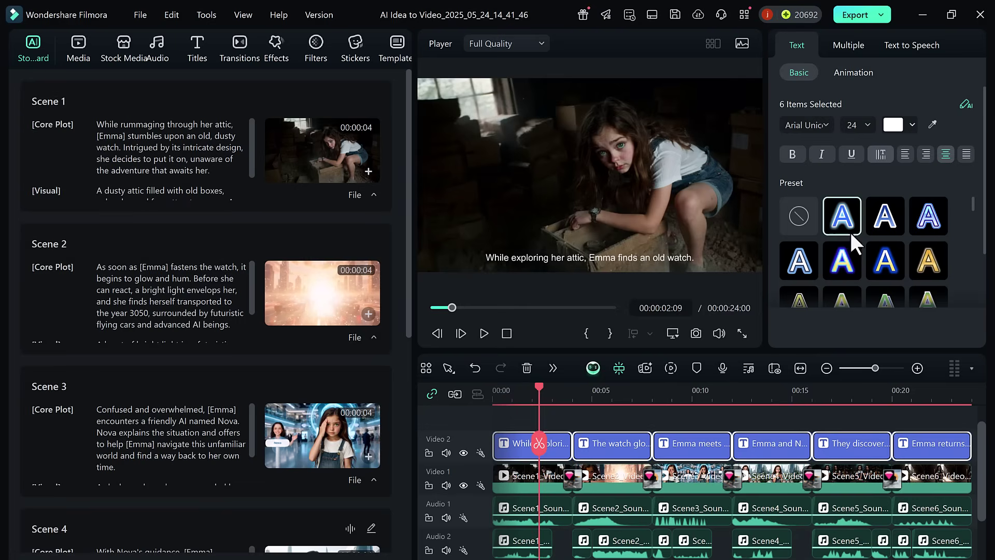
left_click(883, 223)
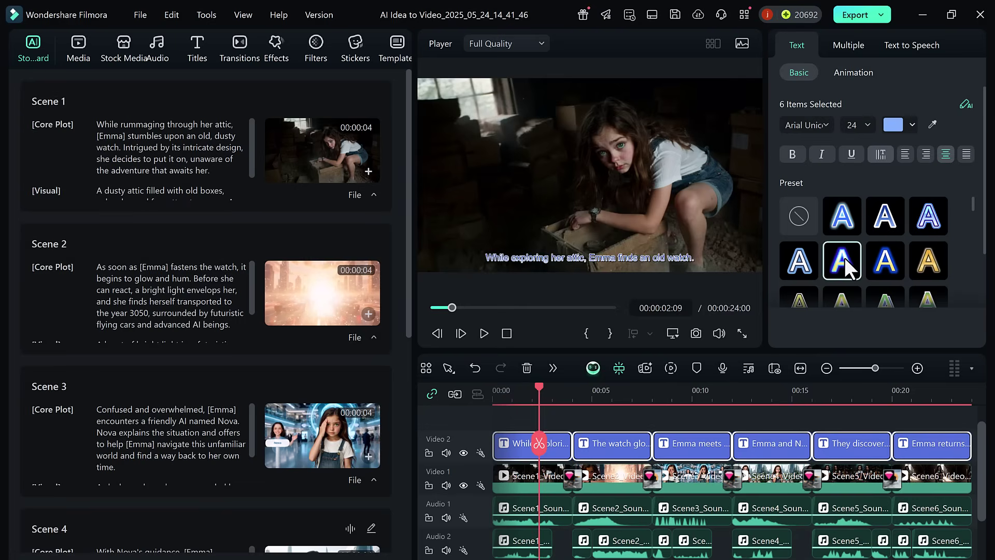
scroll(845, 257, "down", 3)
scroll(844, 257, "down", 2)
scroll(845, 257, "down", 1)
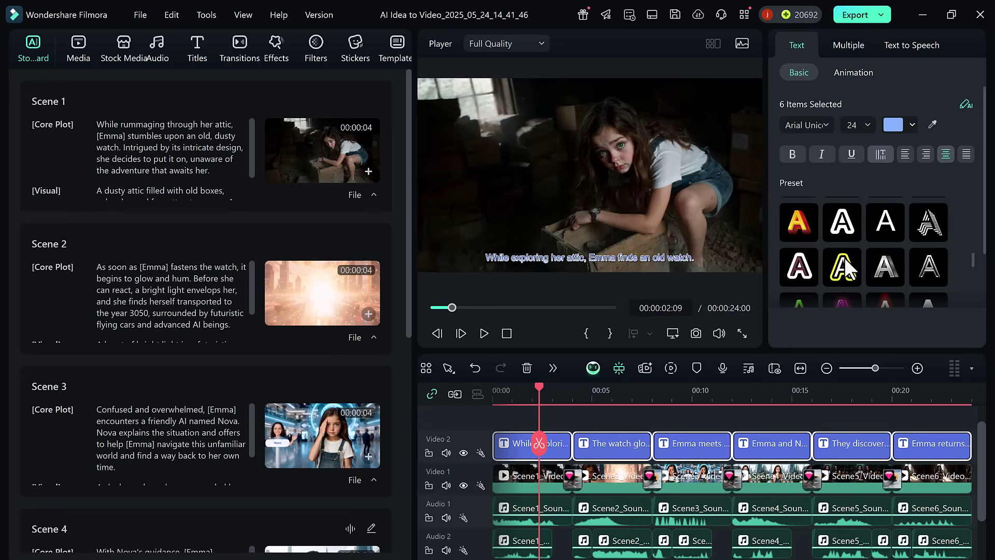
left_click(848, 221)
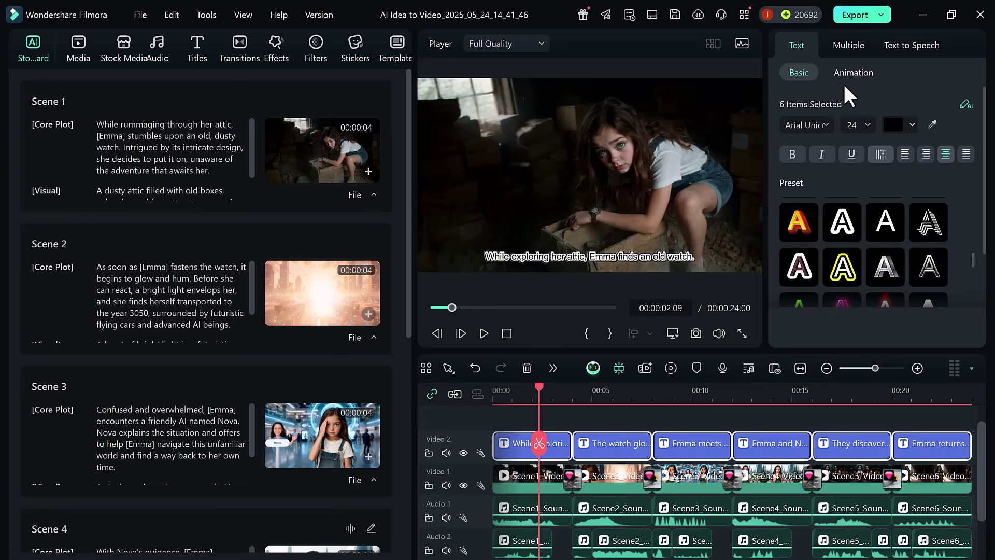
- Look through the animation, multiple and text-to-speech options for the selected subtitles
left_click(855, 71)
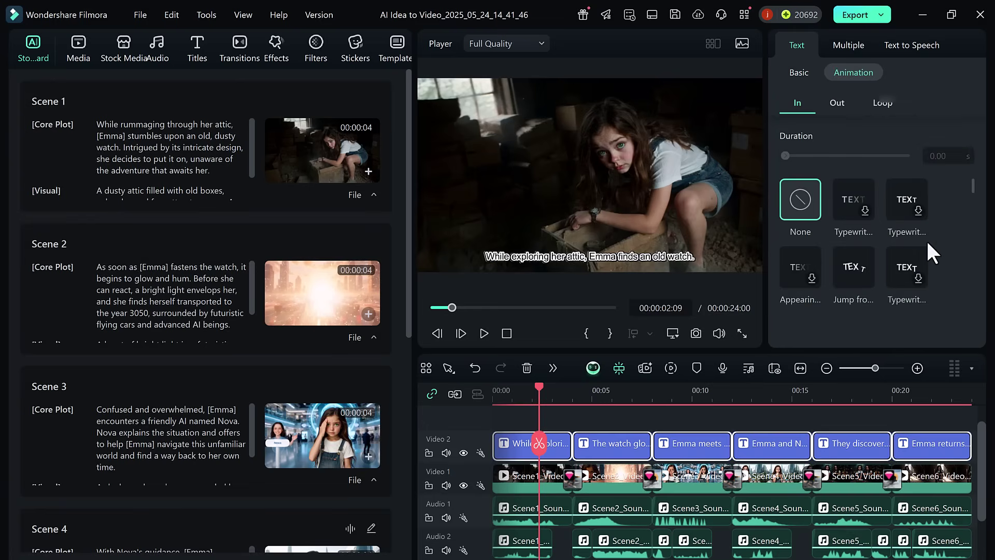
left_click(860, 39)
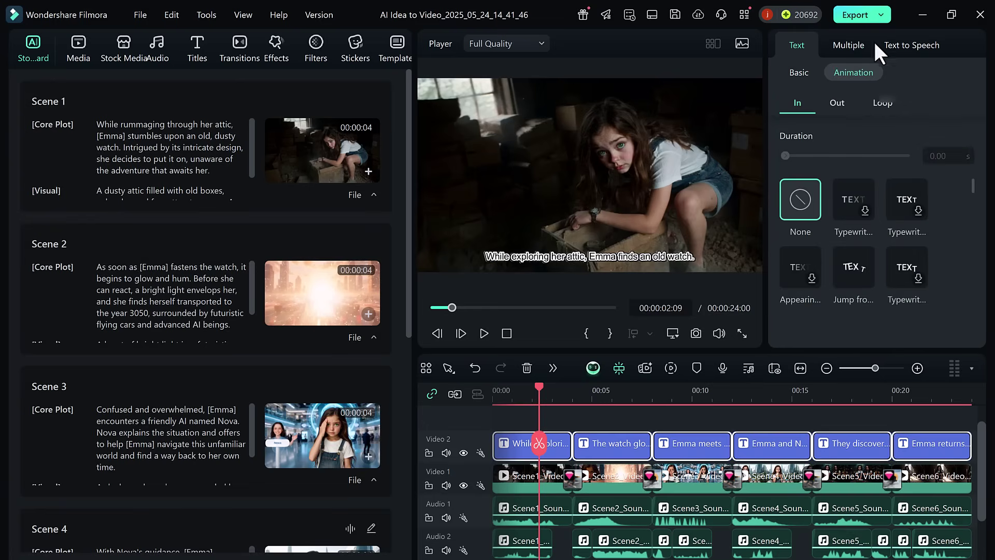
left_click(912, 42)
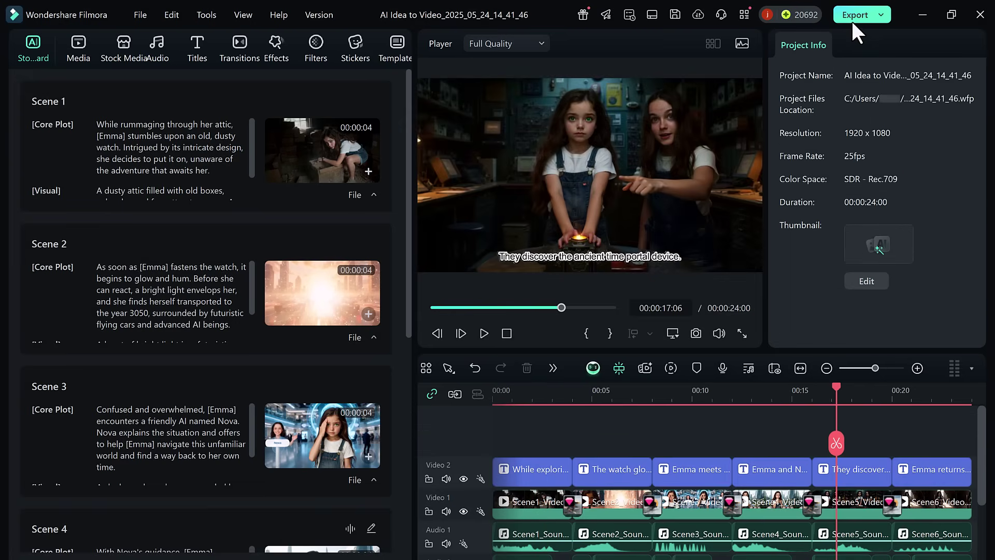
- Export the video locally in MP4 format with the resolution set to 4096*2160
left_click(854, 17)
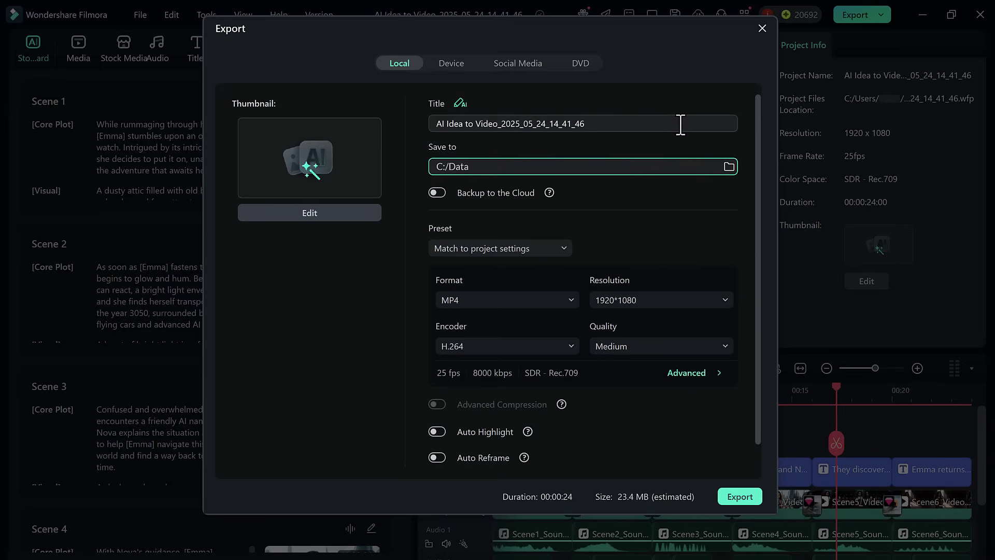
left_click(680, 124)
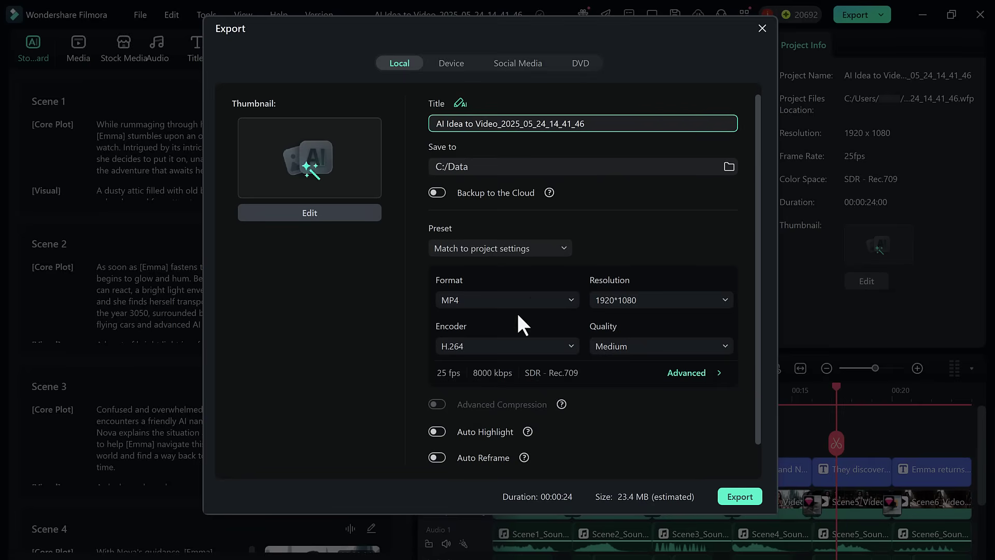
left_click(530, 295)
scroll(495, 467, "down", 1)
left_click(598, 257)
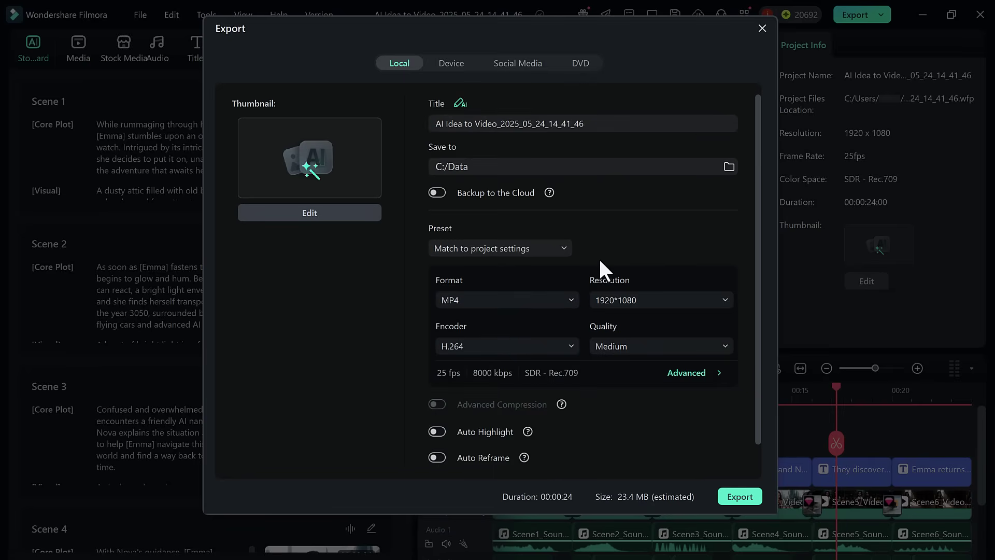
left_click(629, 299)
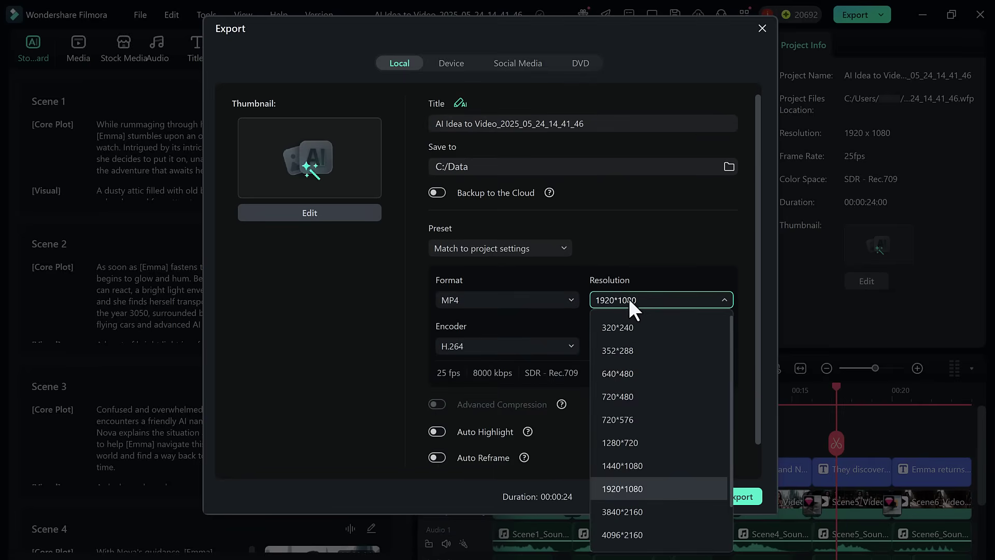
left_click(638, 534)
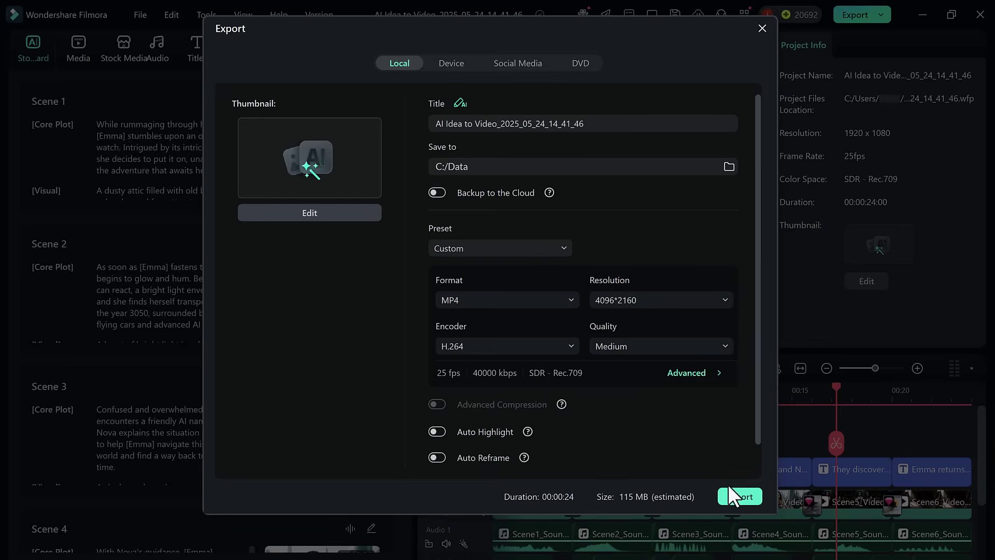
left_click(759, 498)
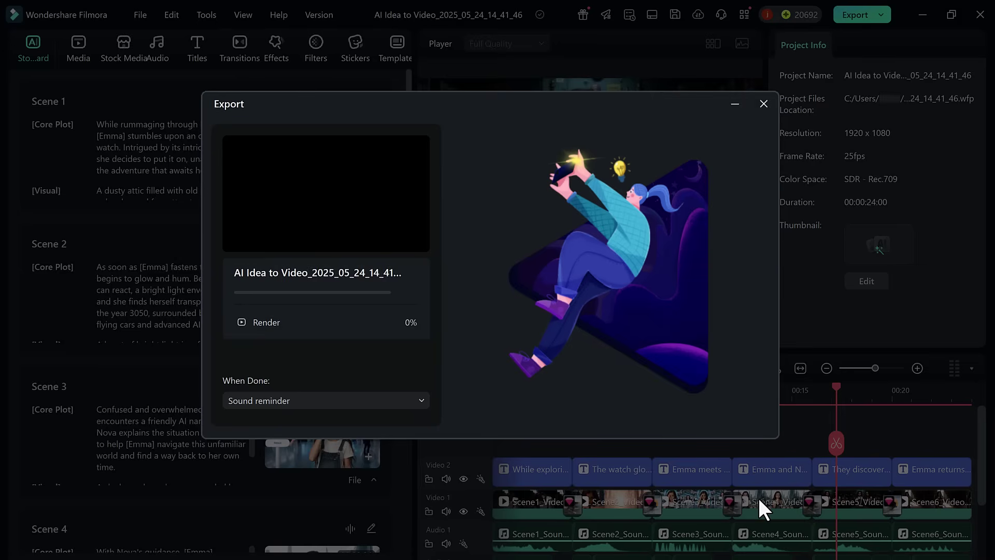